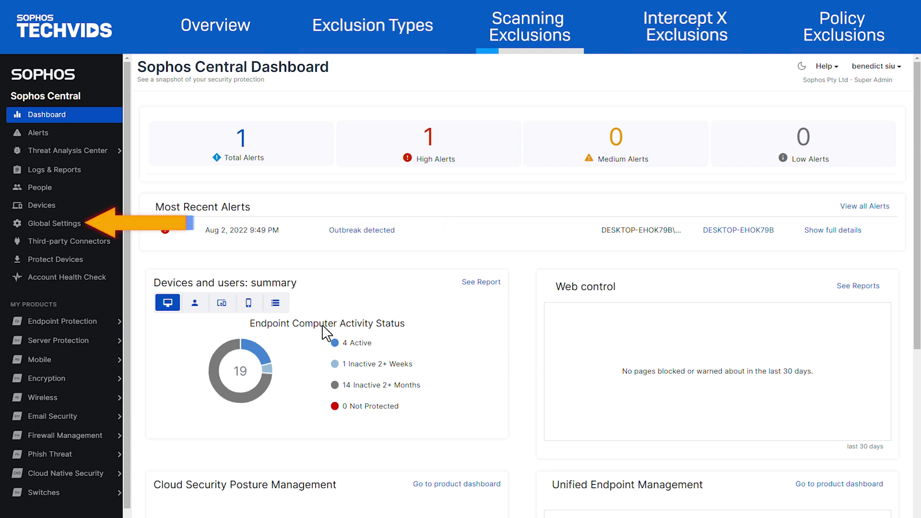
Open the Add Exclusion form from Global Settings > Global Exclusions.
left_click(82, 226)
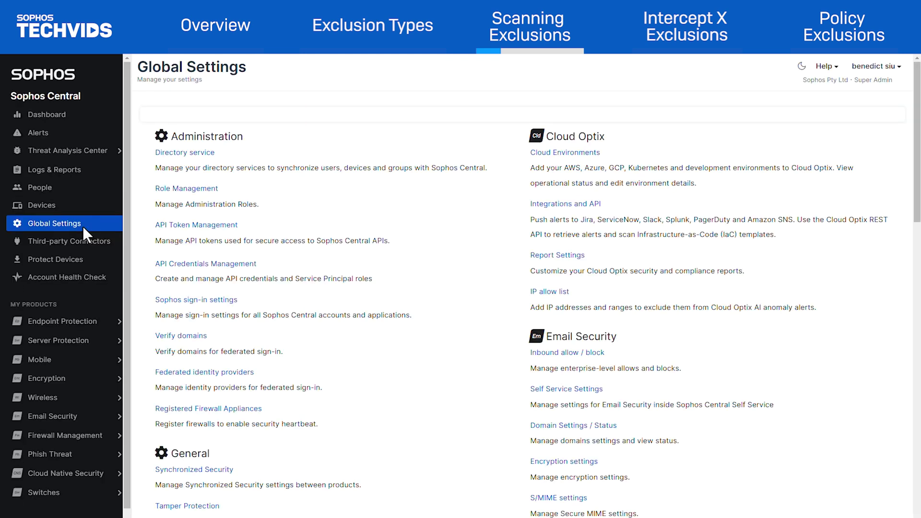
scroll(372, 362, "down", 7)
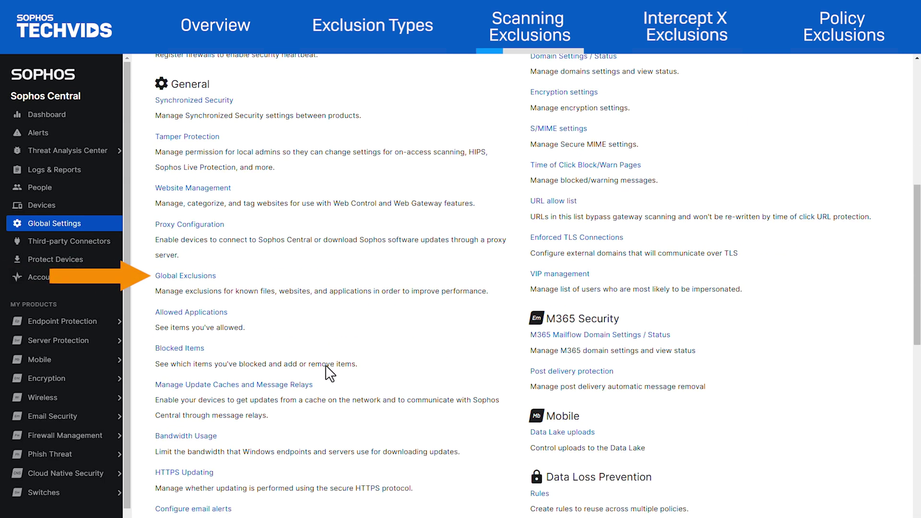
left_click(198, 278)
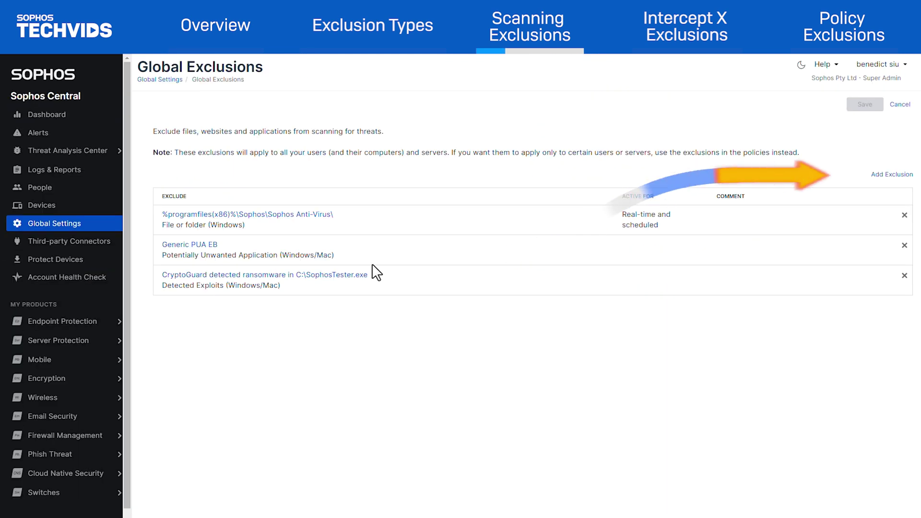
left_click(881, 176)
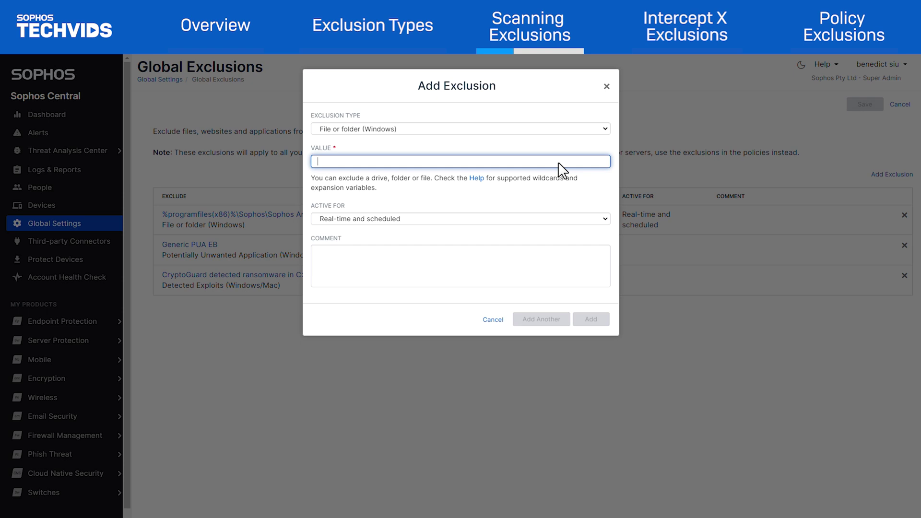
Exclude the folder C:\Program Files\Software\app\ globally for real-time and scheduled scans.
type("C:\\Program Files\\Software\\app")
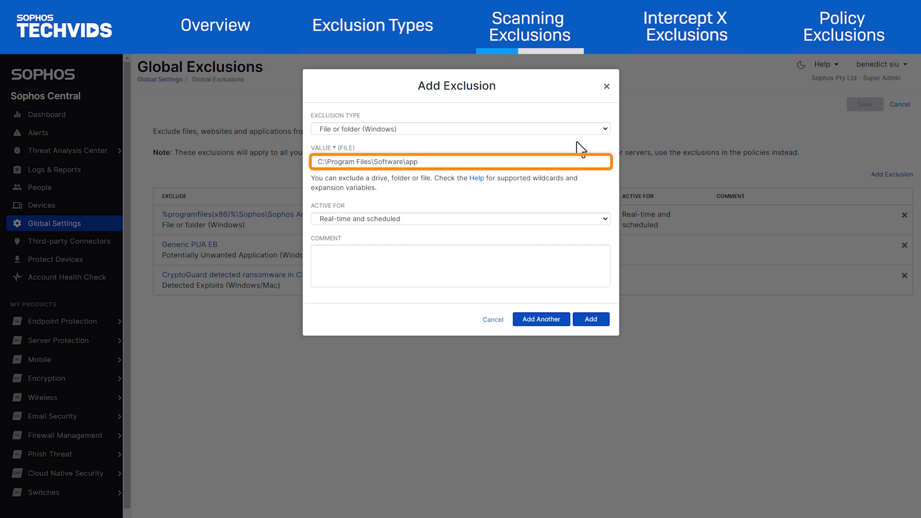
type("\\")
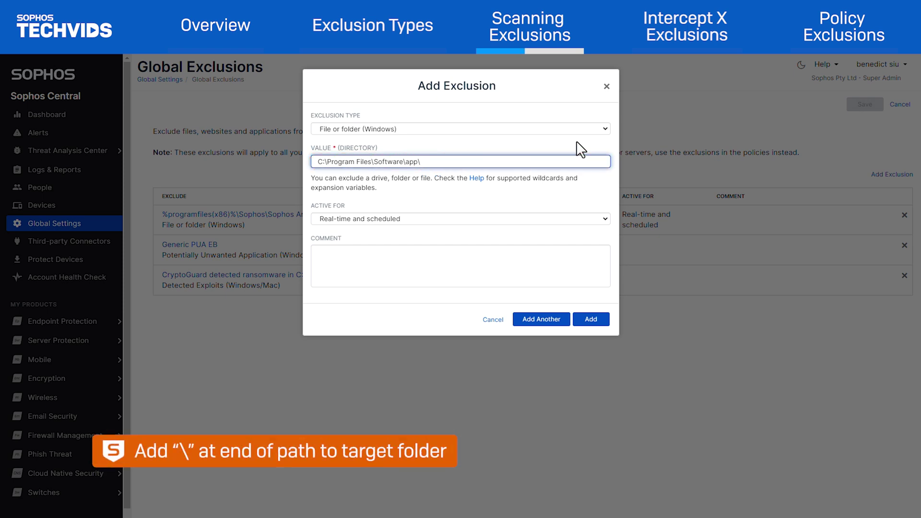
left_click(607, 219)
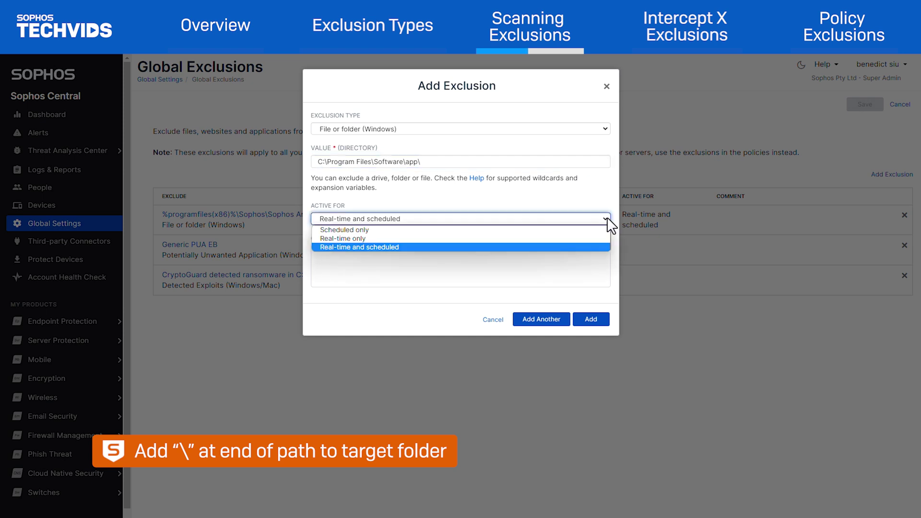
left_click(585, 246)
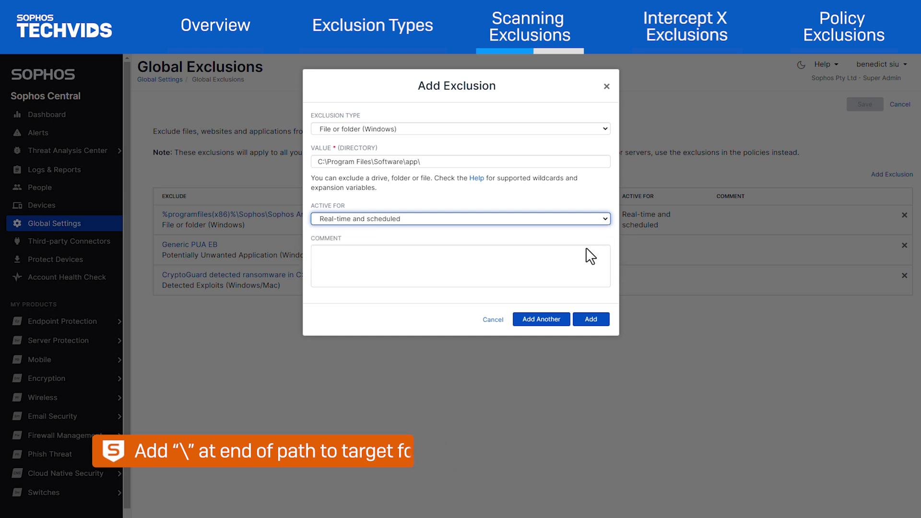
left_click(595, 318)
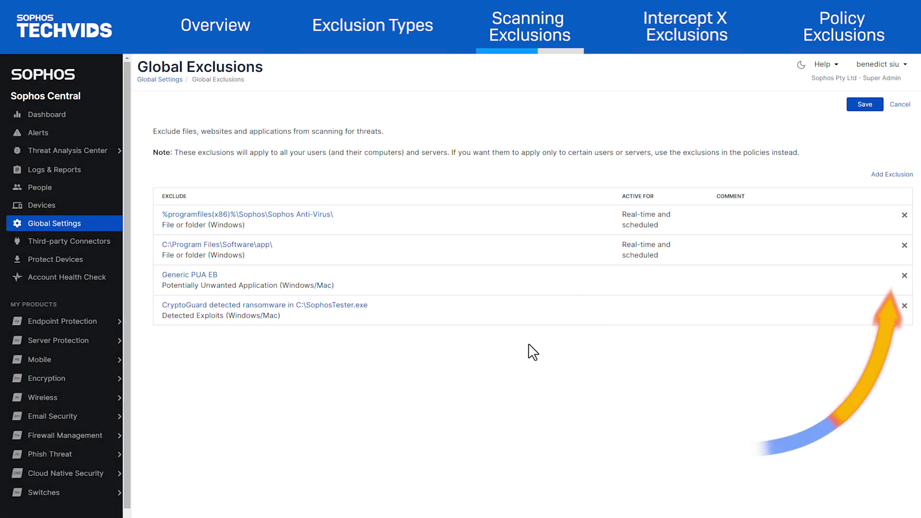
Add a Website (Windows/Mac) global exclusion for the IP address 23.77.130.69.
left_click(887, 176)
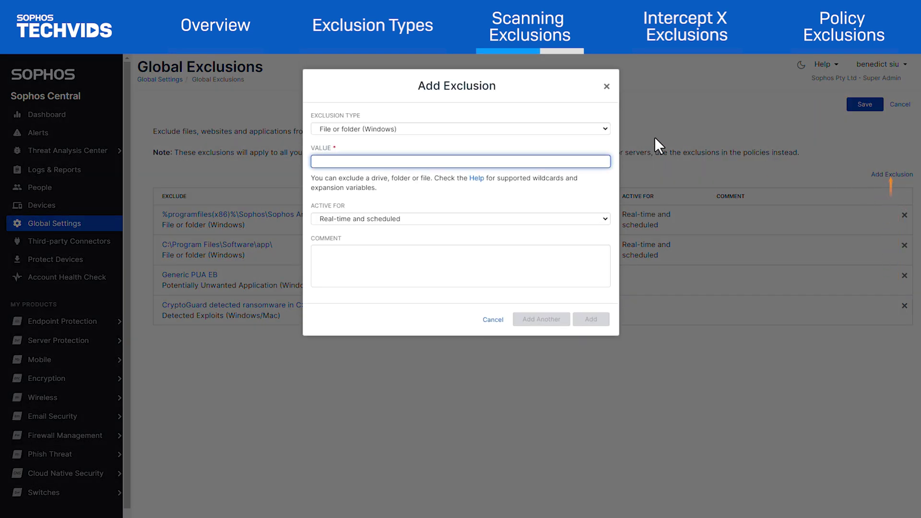
left_click(605, 130)
left_click(557, 175)
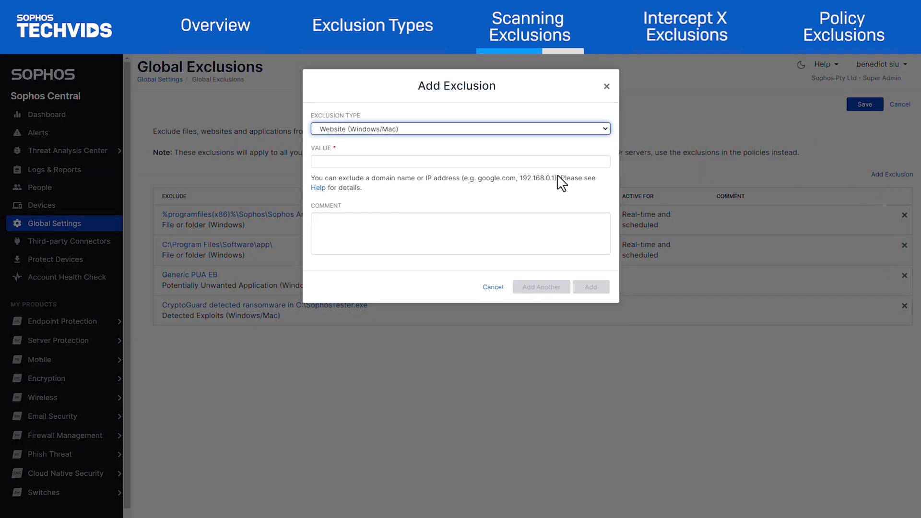
left_click(552, 163)
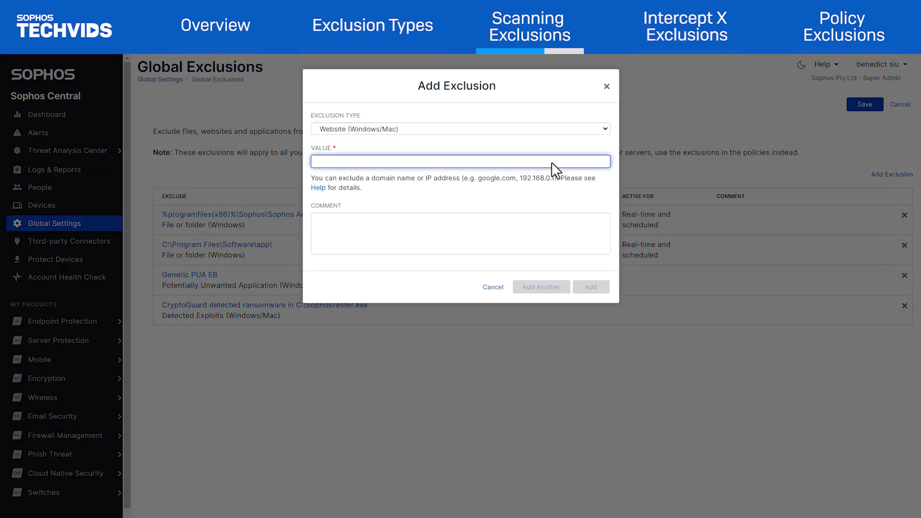
type("23.77.130.69")
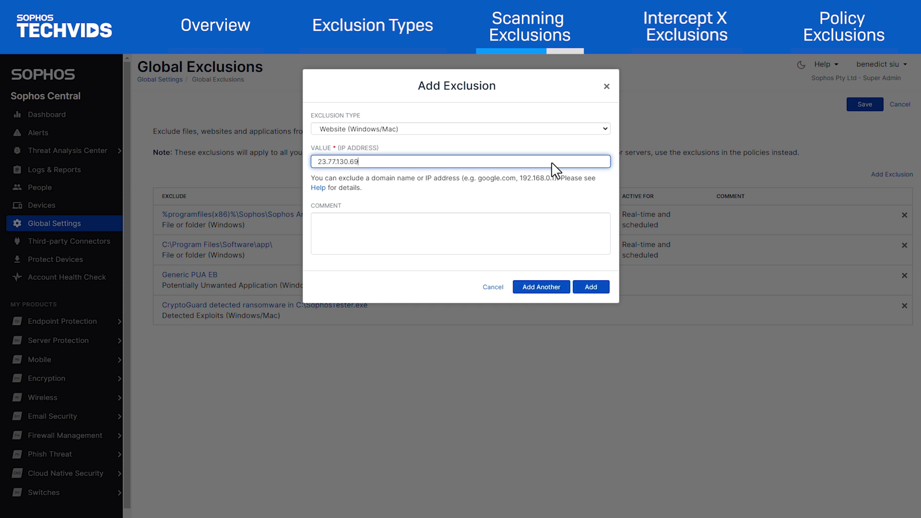
left_click(597, 289)
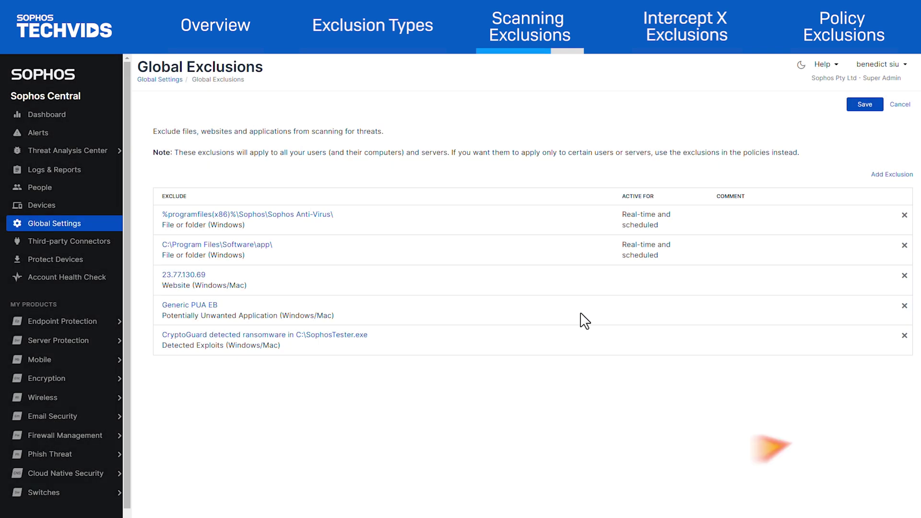
Add a Potentially Unwanted Application (Windows/Mac) exclusion for PsKill.
left_click(886, 174)
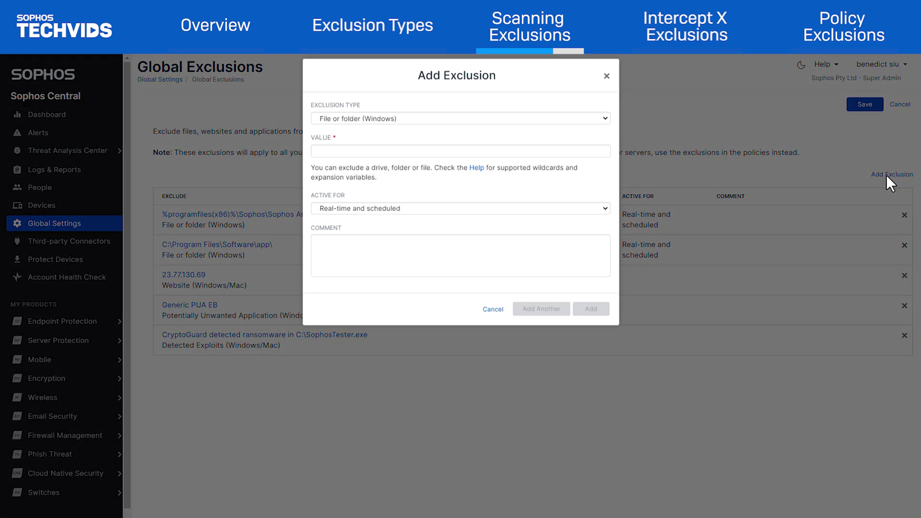
left_click(602, 130)
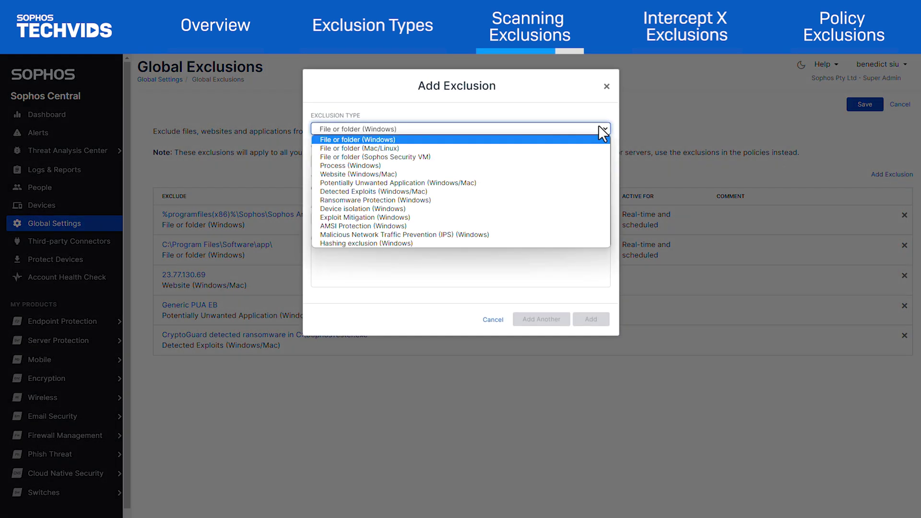
left_click(567, 183)
left_click(548, 167)
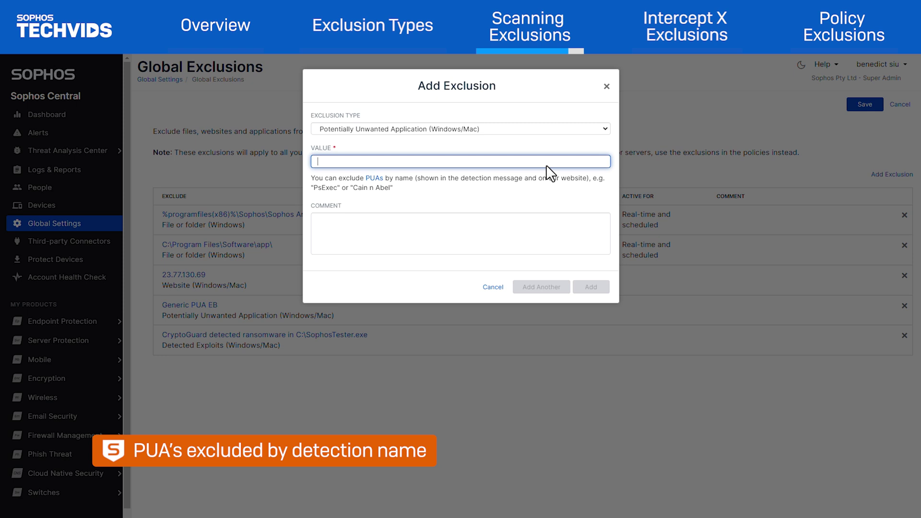
type("PsKill")
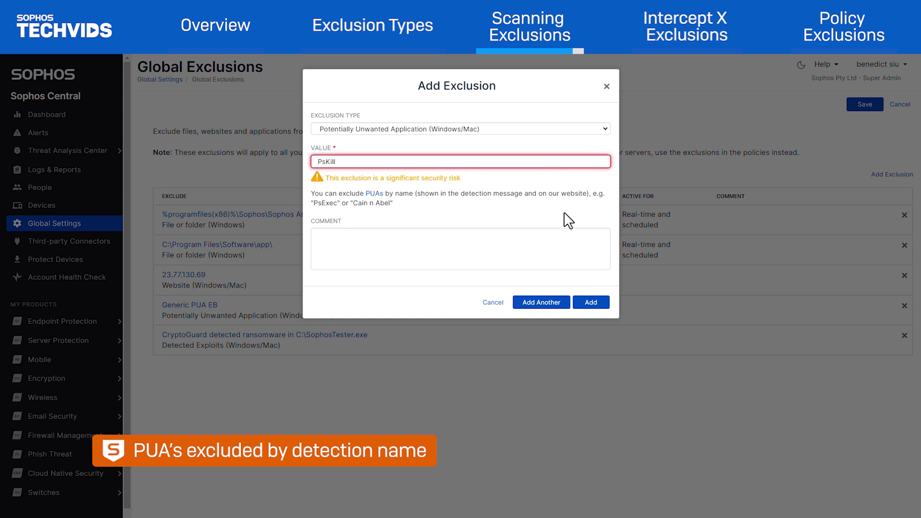
left_click(596, 302)
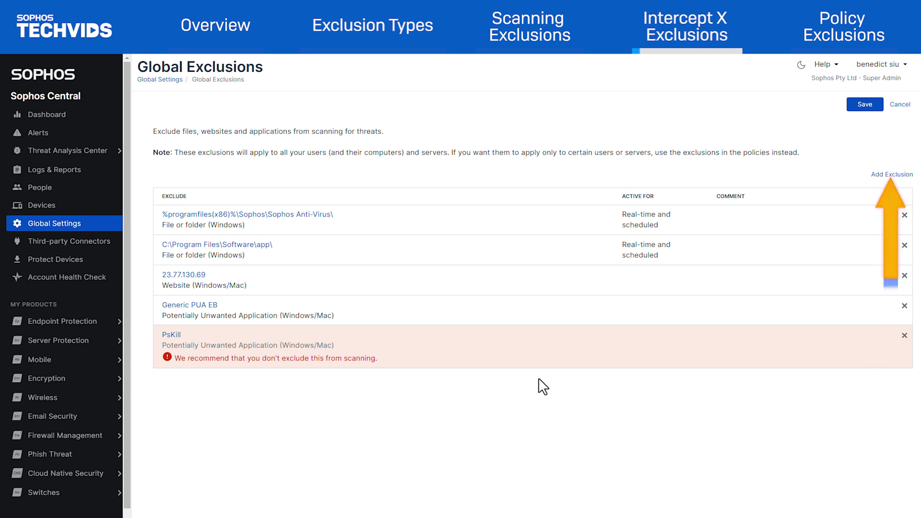
Add a Detected Exploits exclusion for the first CryptoGuard ransomware detection of SophosTester.exe.
left_click(878, 175)
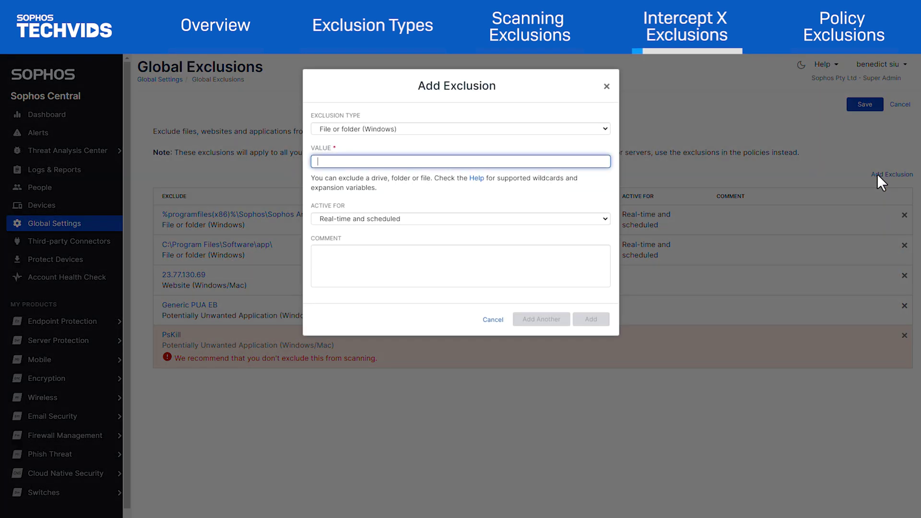
left_click(606, 129)
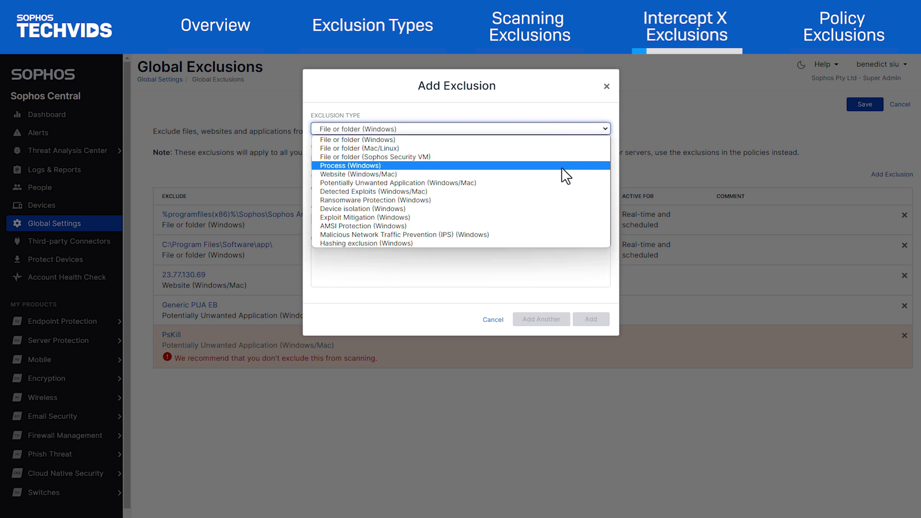
left_click(552, 192)
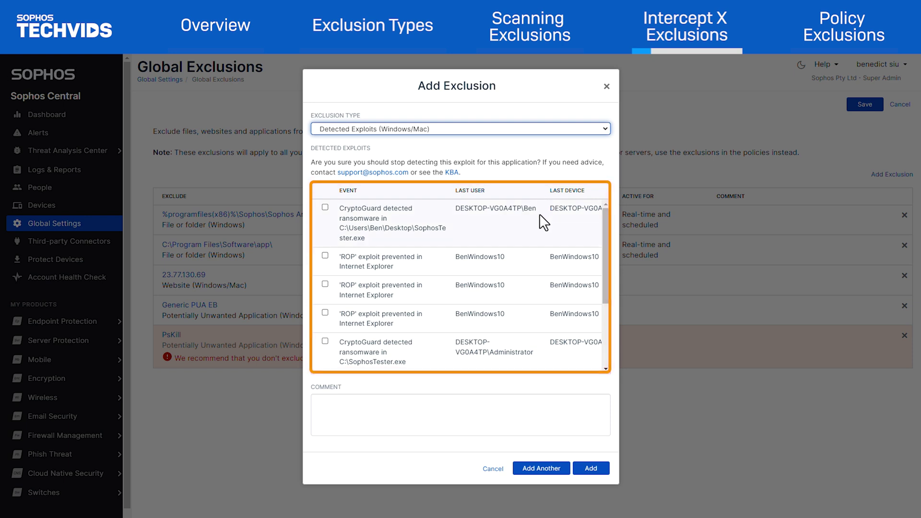
scroll(539, 237, "down", 2)
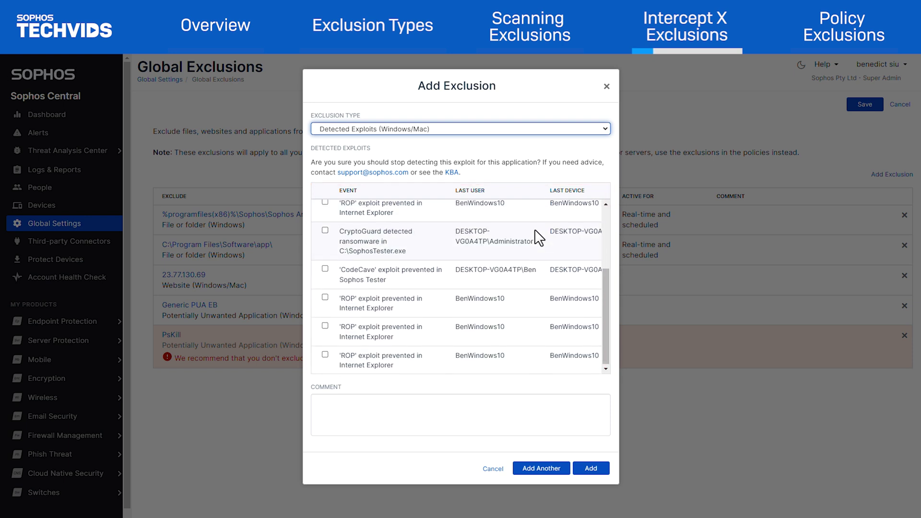
scroll(537, 237, "up", 2)
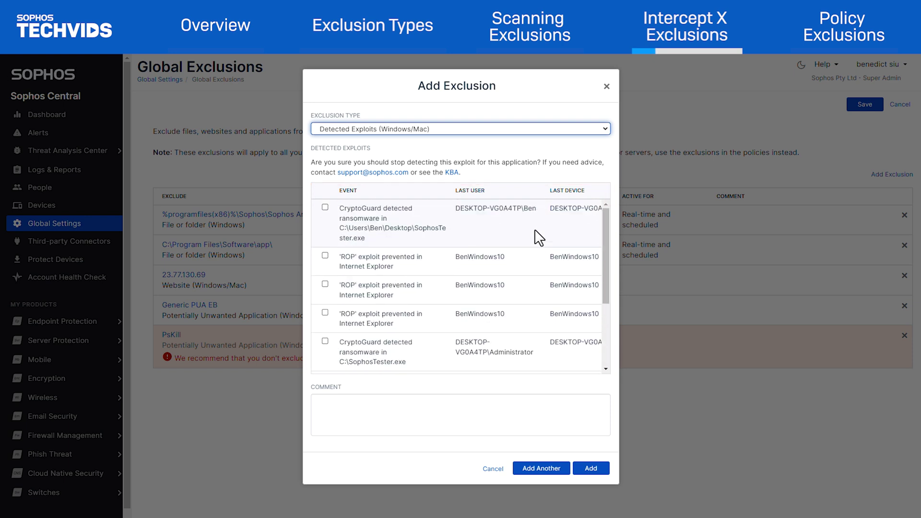
left_click(325, 207)
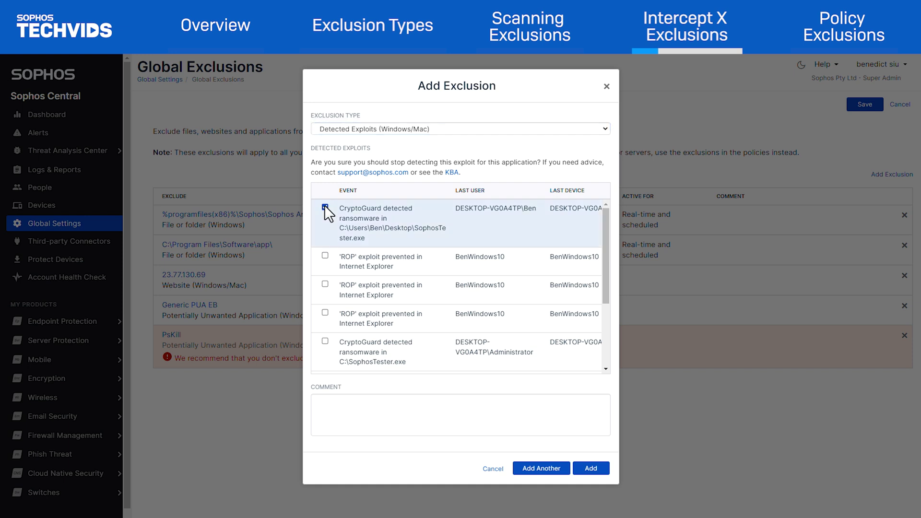
left_click(591, 469)
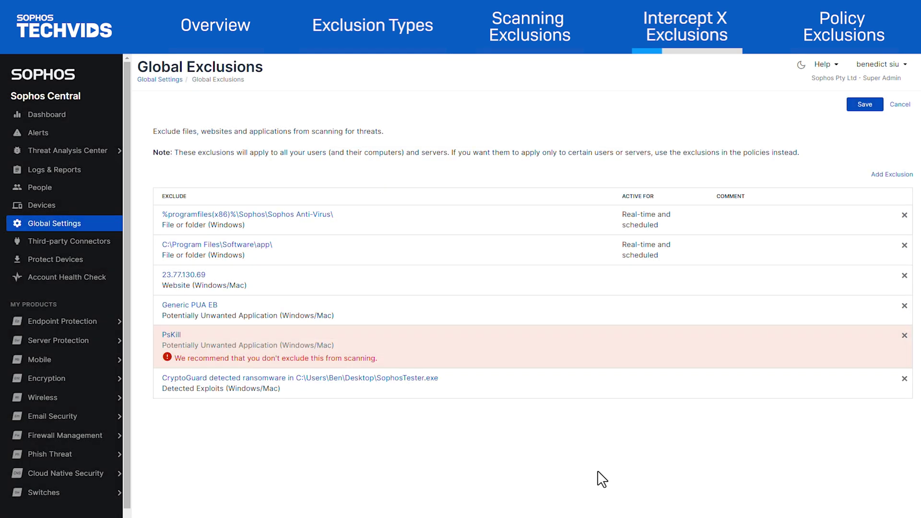
Start a new Exploit Mitigation (Windows) exclusion with Adobe Acrobat DC selected as the application.
left_click(886, 176)
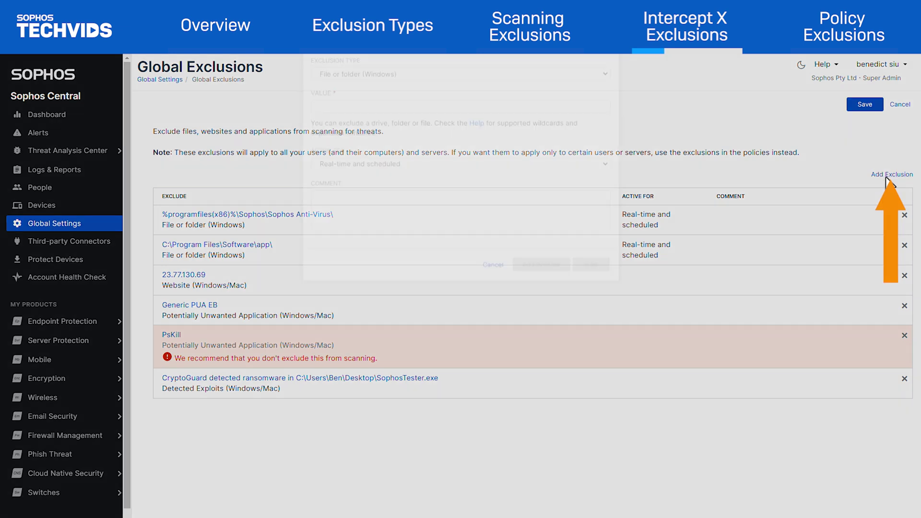
left_click(604, 129)
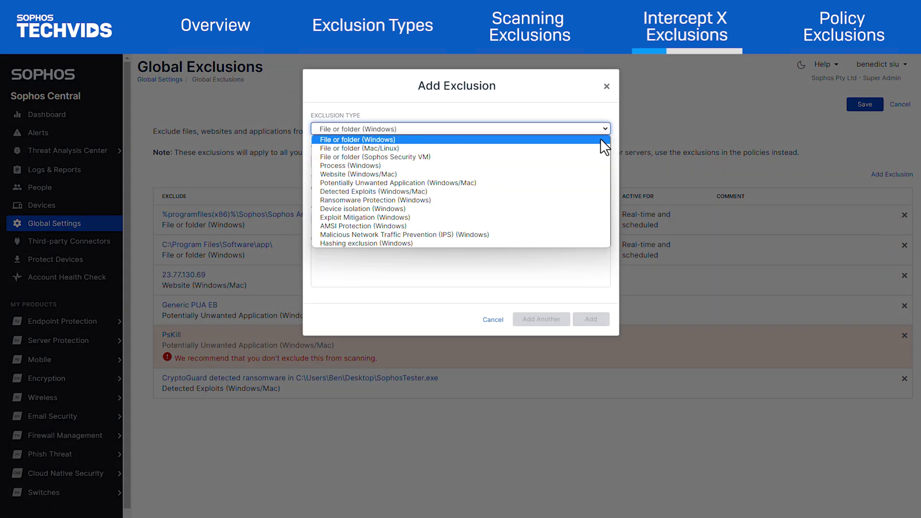
key("Escape")
left_click(555, 229)
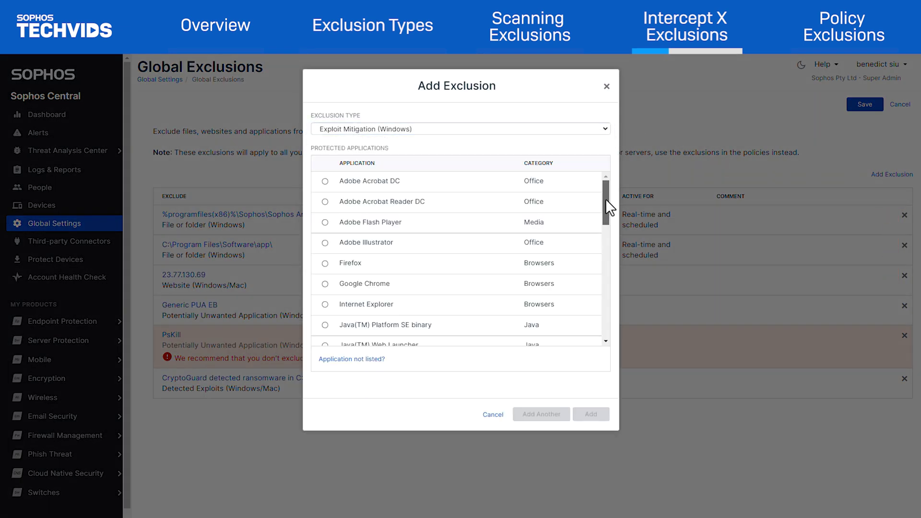
mouse_move(605, 198)
left_mouse_down()
mouse_move(598, 329)
mouse_move(603, 188)
left_mouse_up()
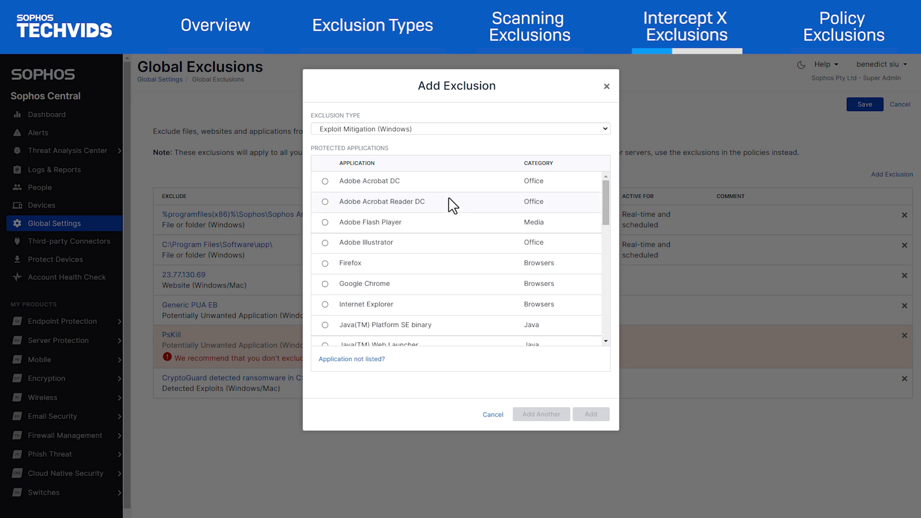
left_click(326, 182)
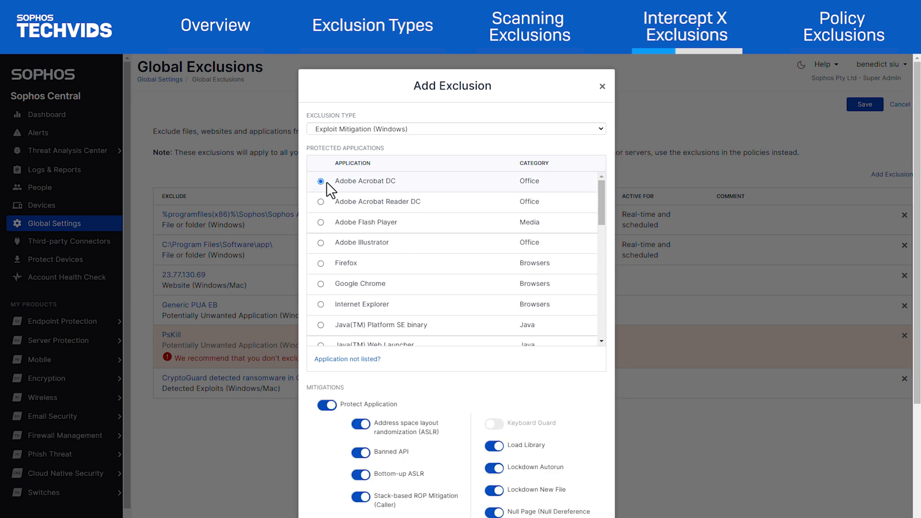
scroll(587, 456, "down", 1)
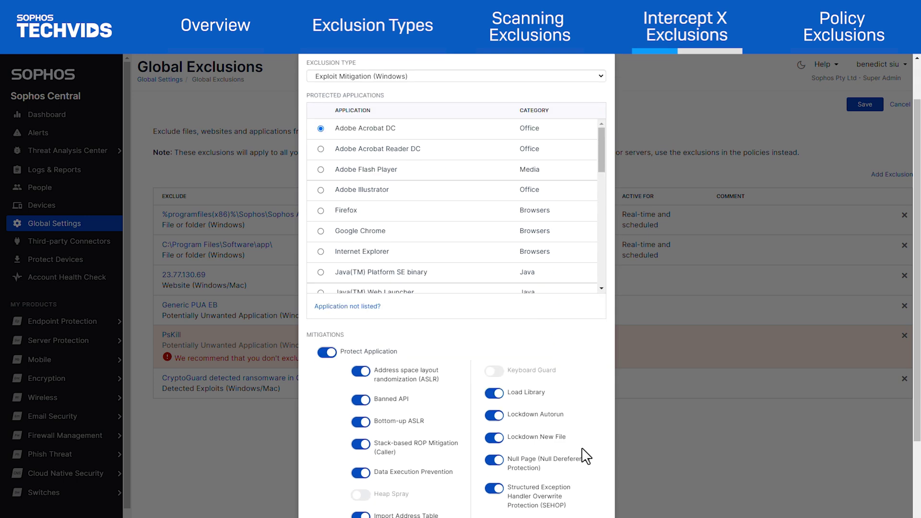
scroll(586, 456, "down", 2)
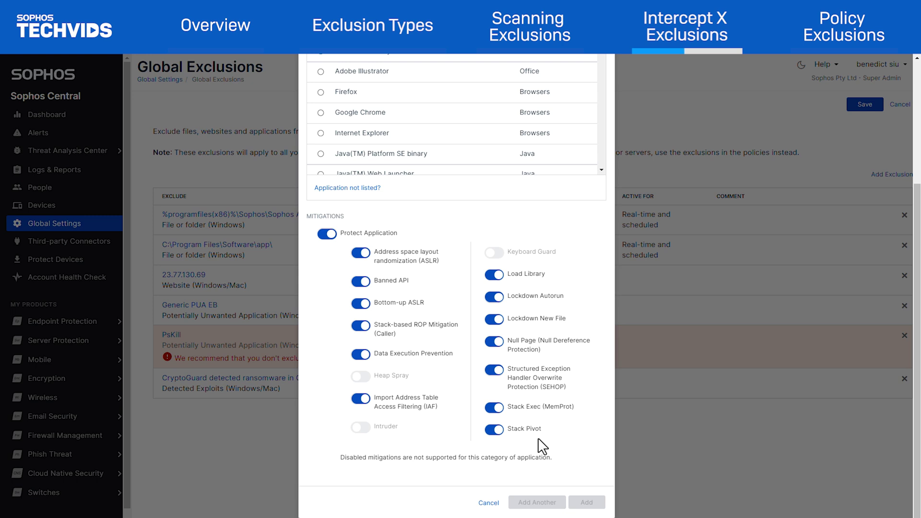
scroll(539, 440, "up", 3)
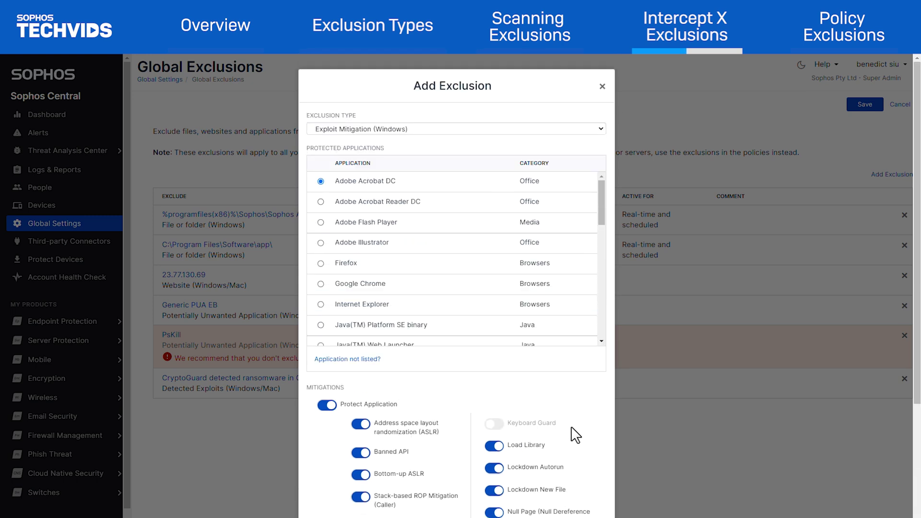
left_click(321, 181)
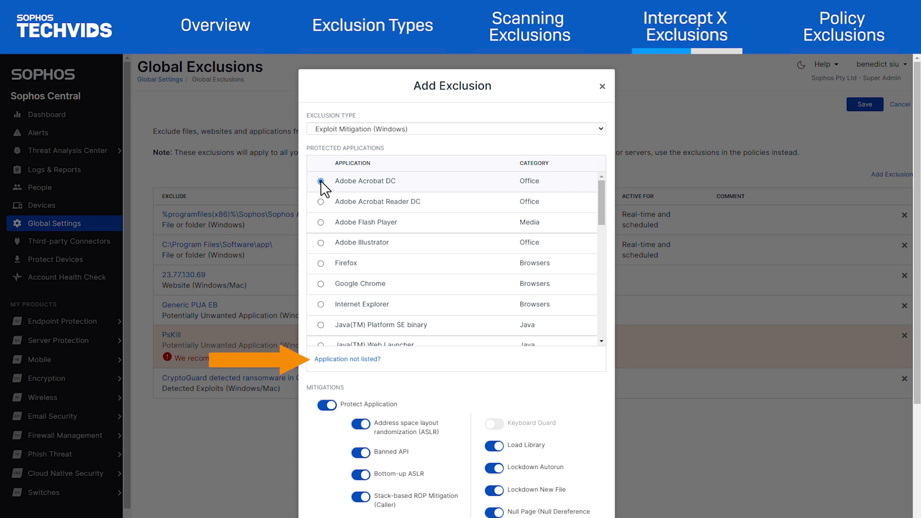
left_click(342, 360)
Exclude C:\Program Files\Software\app.exe from exploit checks with Protect Application switched off.
left_click(348, 372)
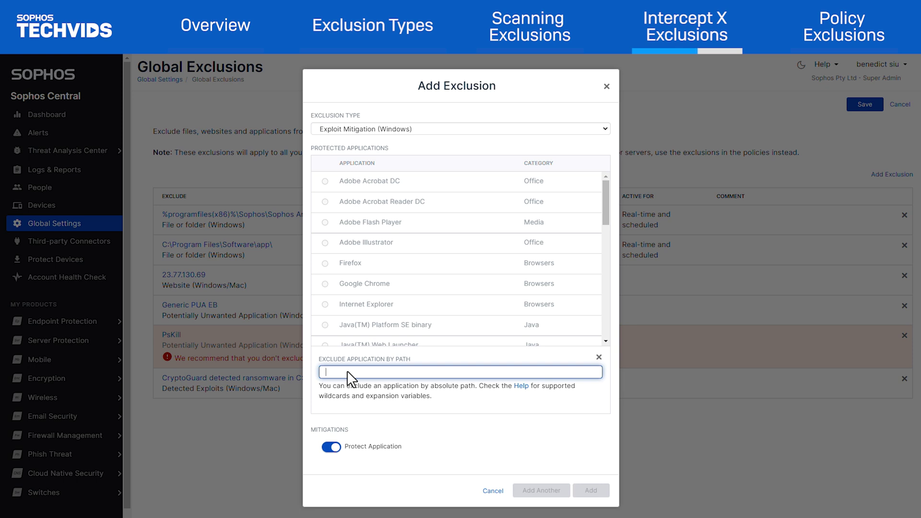
type("C:\\Program Files\\Software\\app.exe")
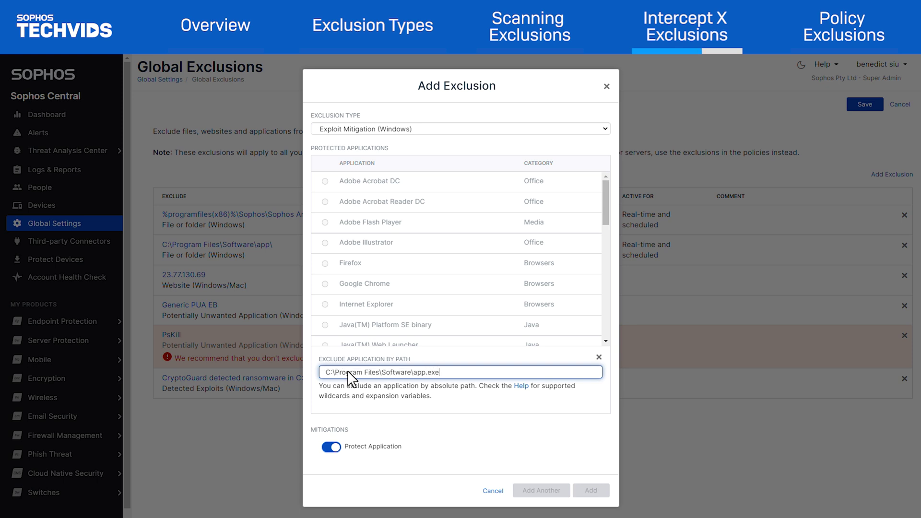
left_click(332, 448)
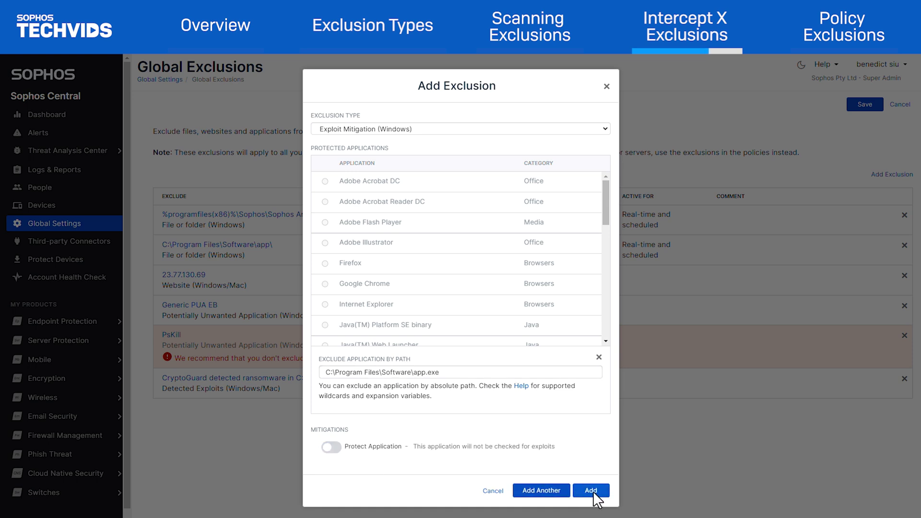
left_click(591, 491)
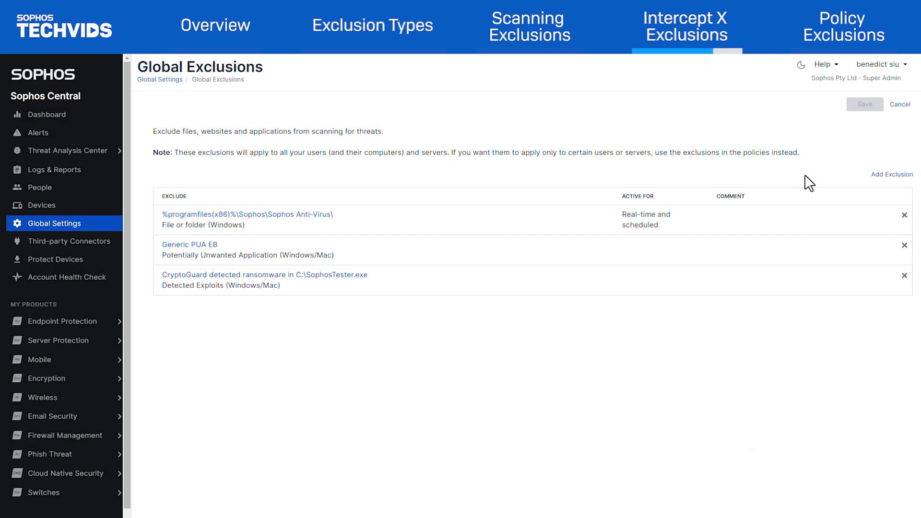
Add a Ransomware Protection (Windows) folder exclusion for C:\Program Files\Software\app\ and save the exclusions.
left_click(875, 176)
left_click(598, 127)
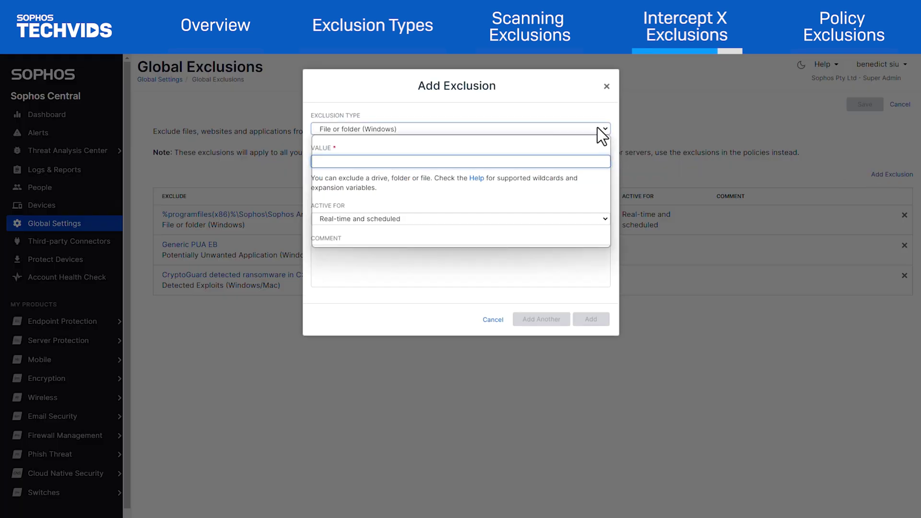
left_click(588, 201)
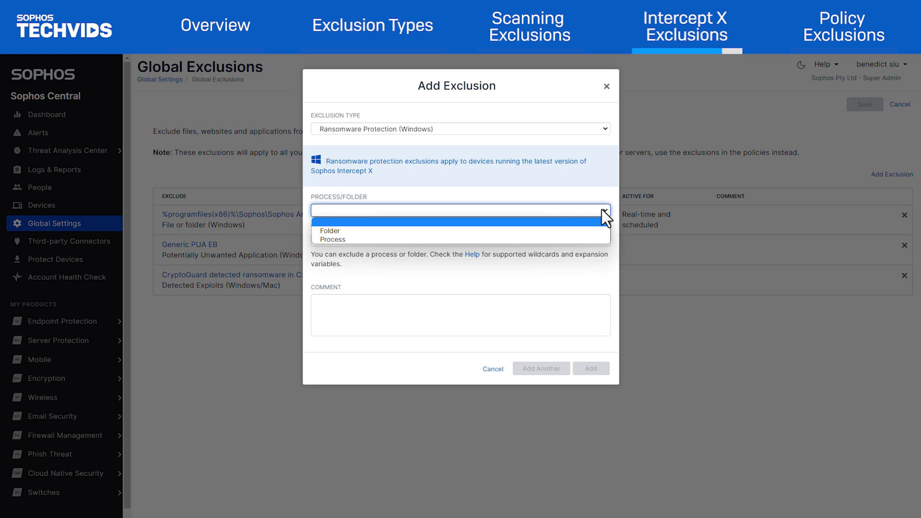
left_click(590, 231)
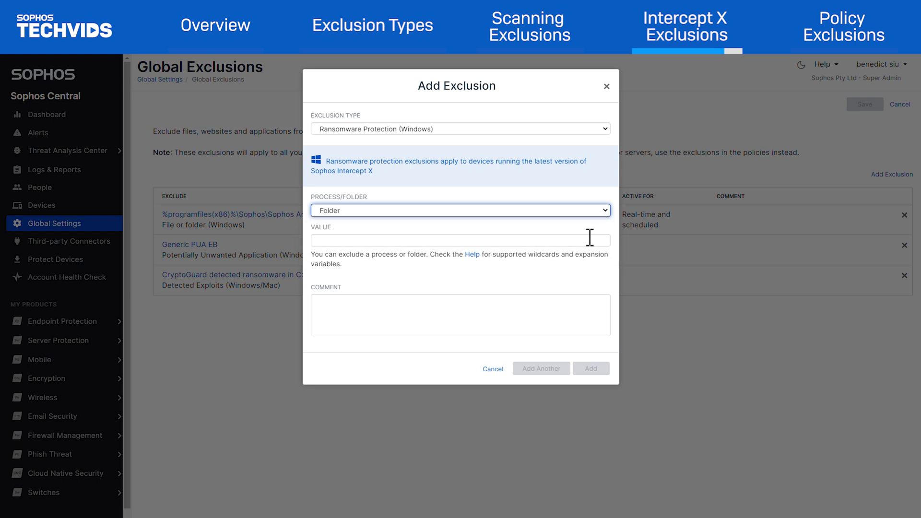
left_click(590, 241)
type("C:\\Program Files\\Software\\app\\")
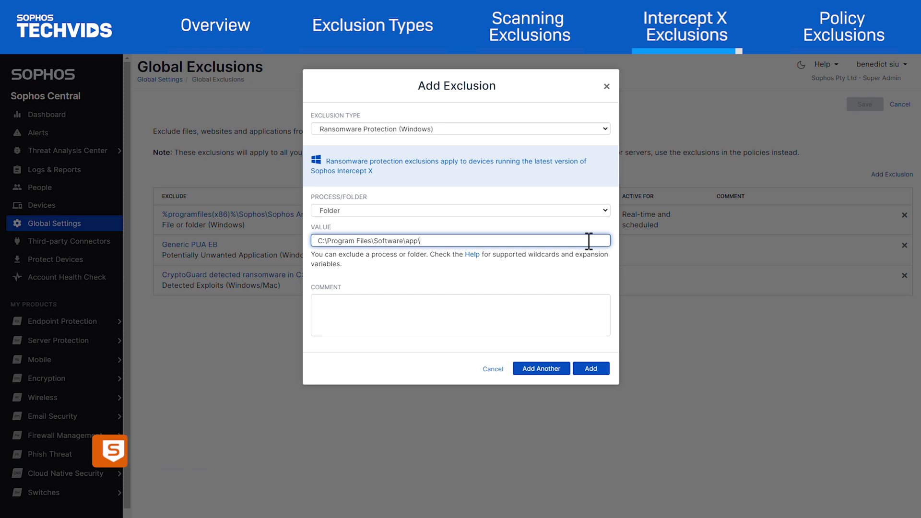
left_click(592, 369)
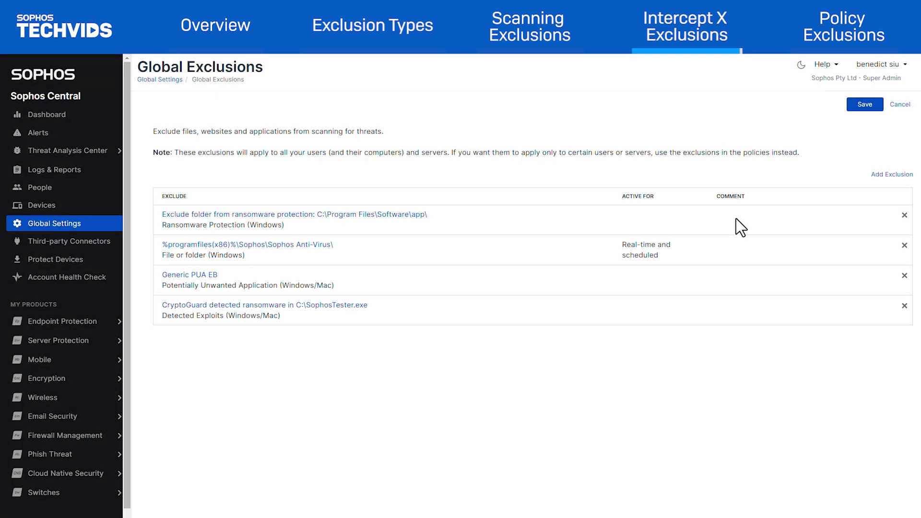
left_click(855, 105)
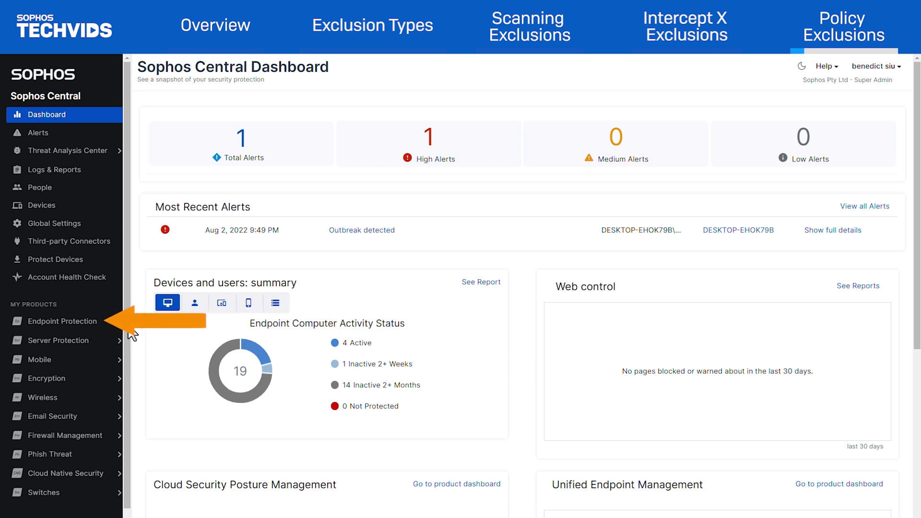
Go to Endpoint Protection Policies and open Base Policy - Threat Protection.
left_click(113, 321)
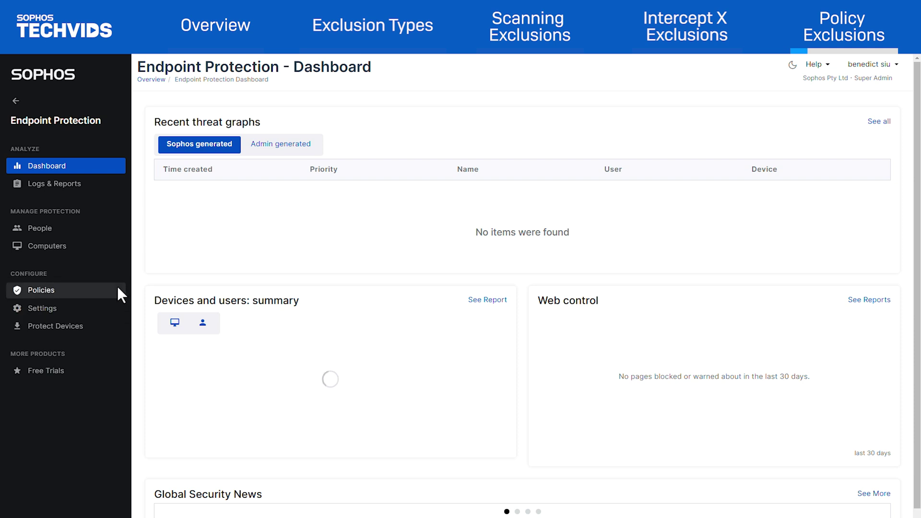
left_click(117, 286)
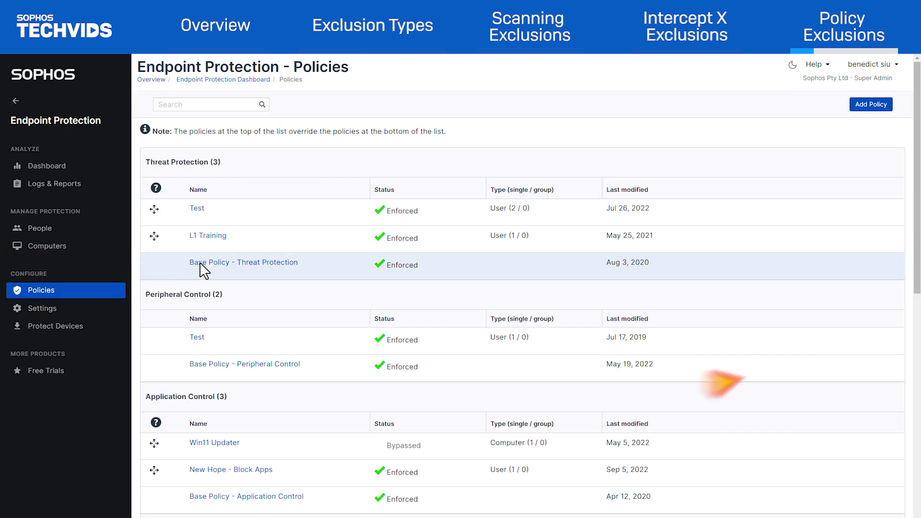
left_click(201, 263)
Clone the base policy as user policy 'Scanning Exclusion' and begin assigning a user.
left_click(840, 106)
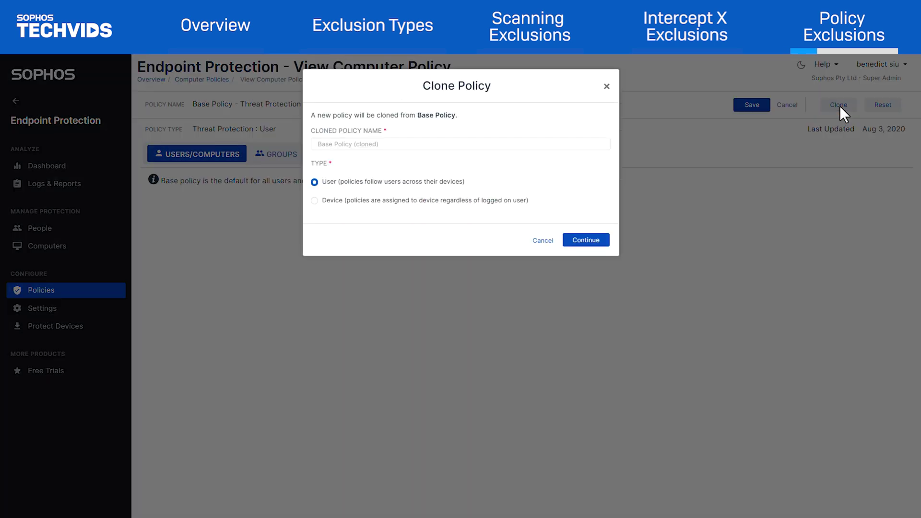
left_click(528, 147)
key("ctrl+a")
key("BackSpace")
type("Sca")
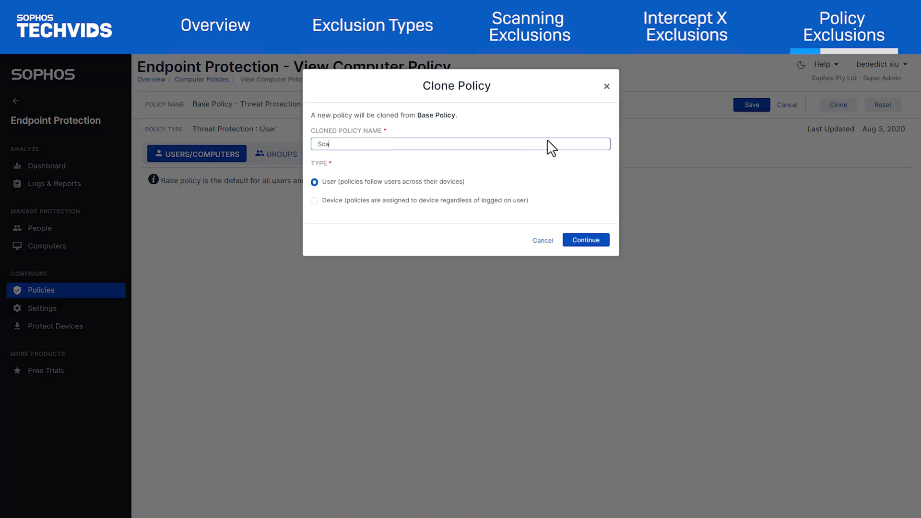
type("nning Exclusion")
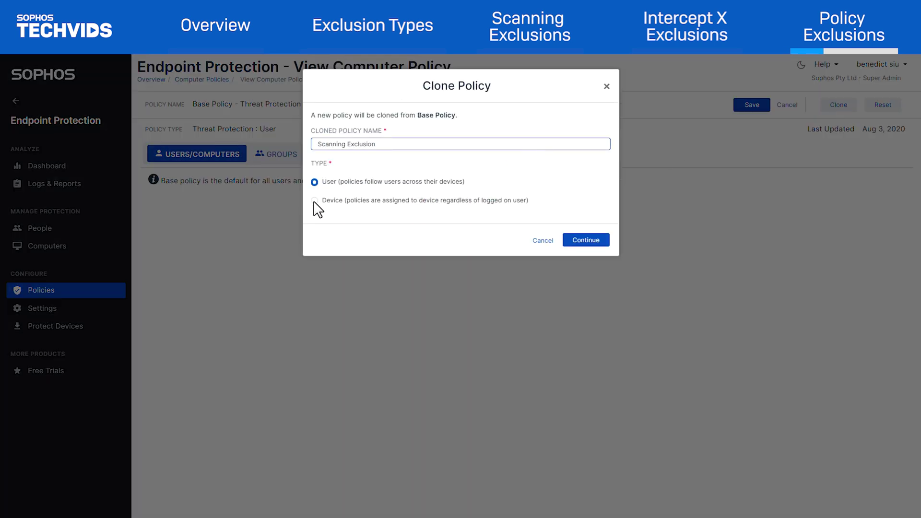
left_click(315, 183)
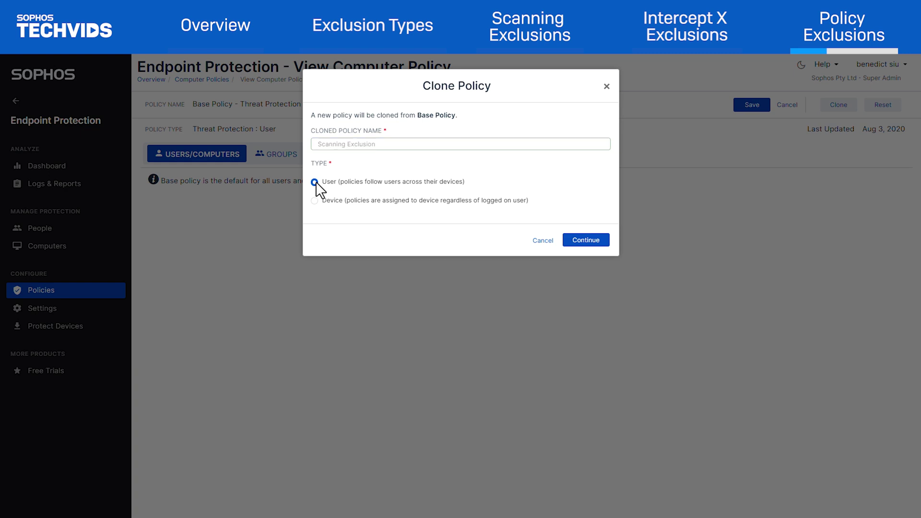
left_click(583, 240)
left_click_drag(381, 311, 383, 381)
left_click(171, 389)
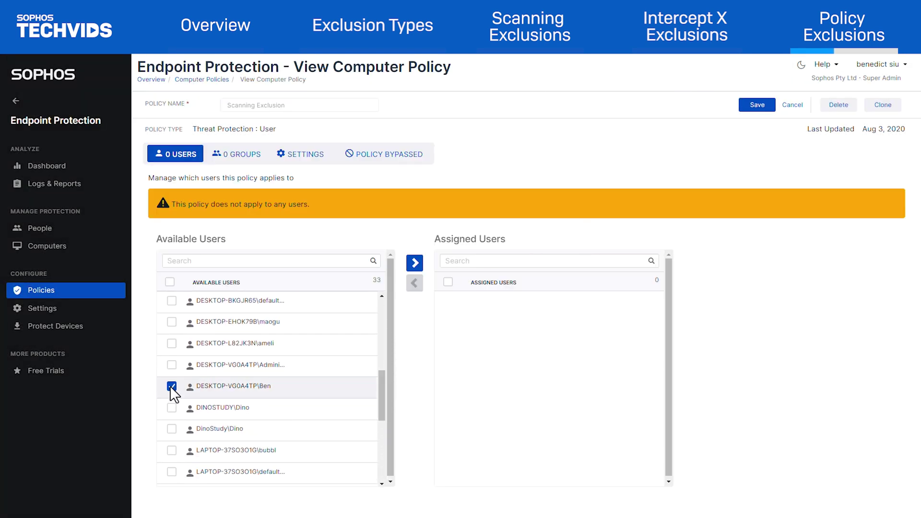
Assign the selected user to the Scanning Exclusion policy and bring up its settings.
left_click(416, 265)
left_click(306, 153)
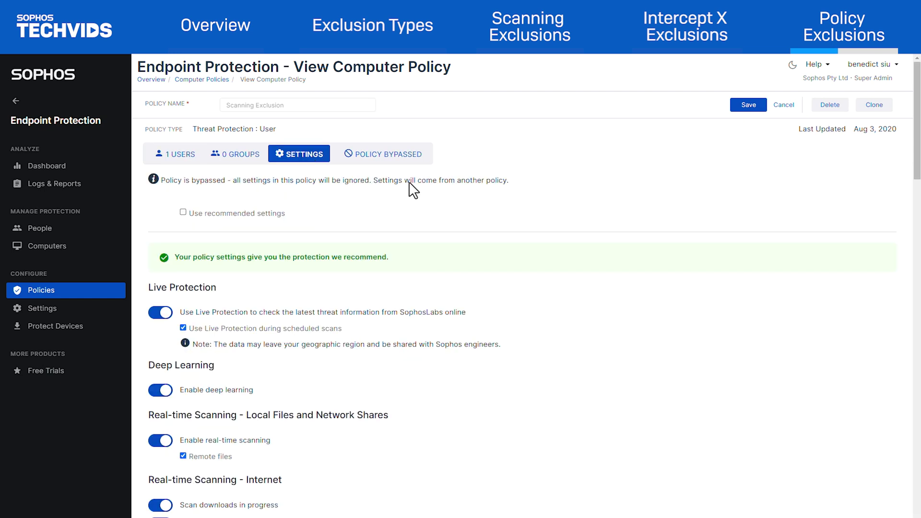
scroll(596, 237, "down", 6)
scroll(597, 243, "down", 15)
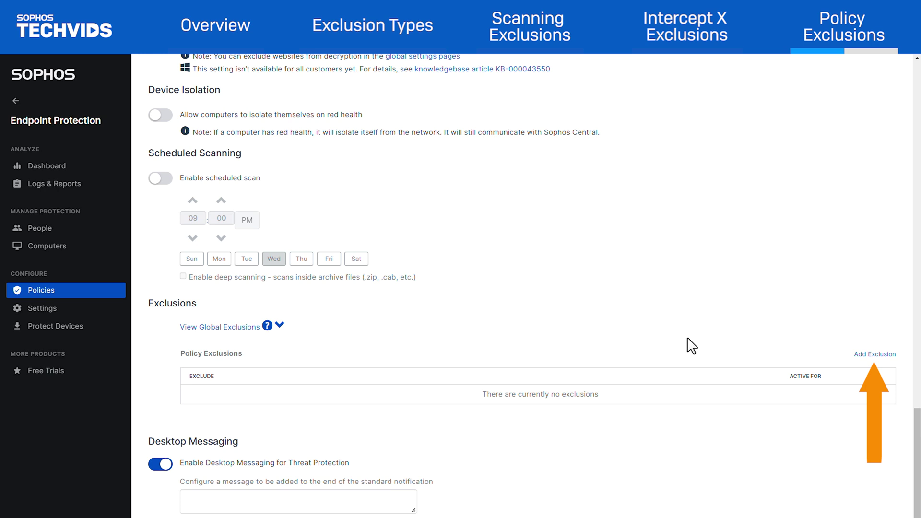
Add a policy folder exclusion for C:\Program Files\Software\app\.
left_click(869, 355)
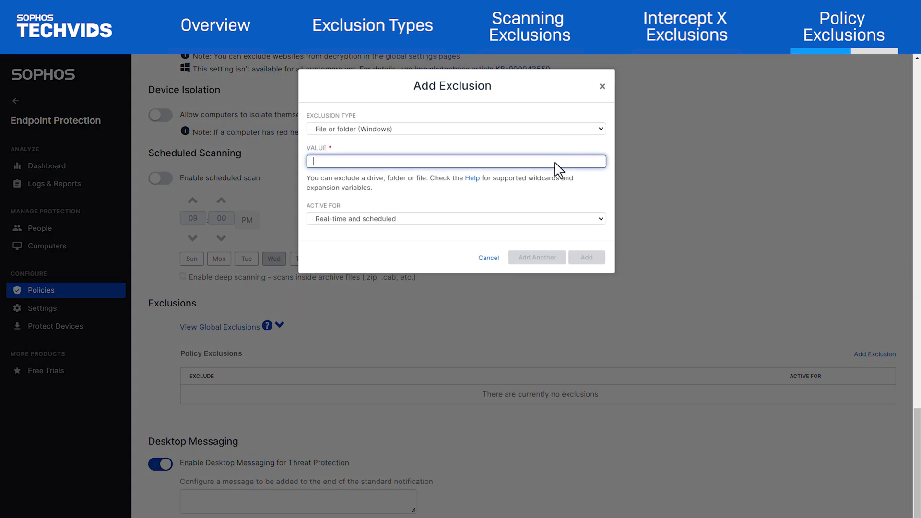
type("C:\\Program Files\\Software\\app")
type("\\")
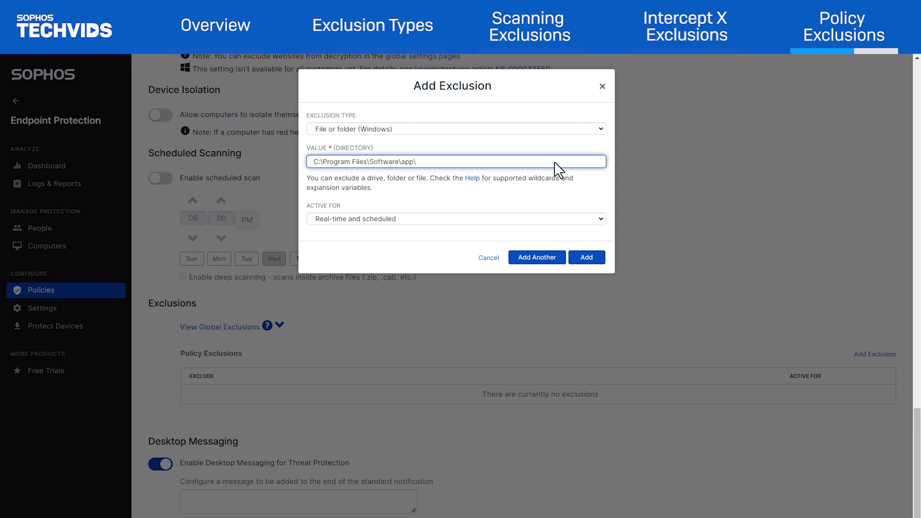
left_click(593, 257)
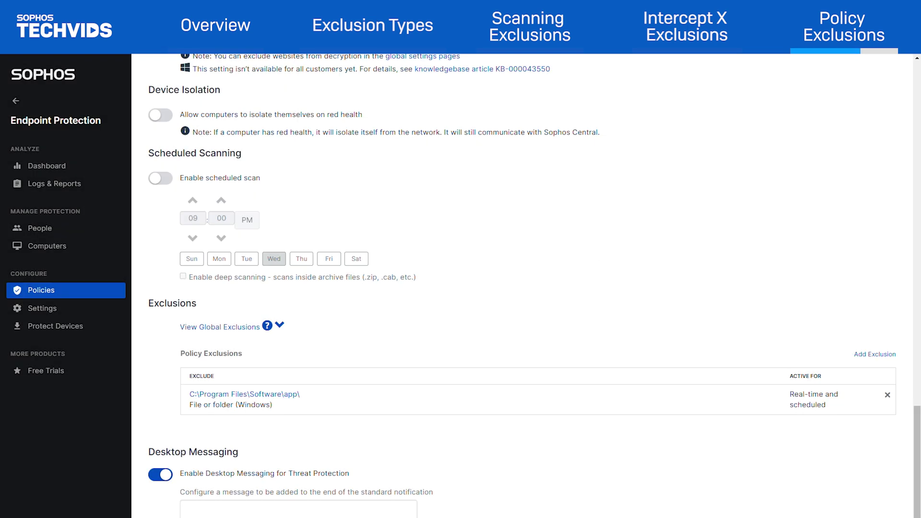
scroll(829, 228, "up", 15)
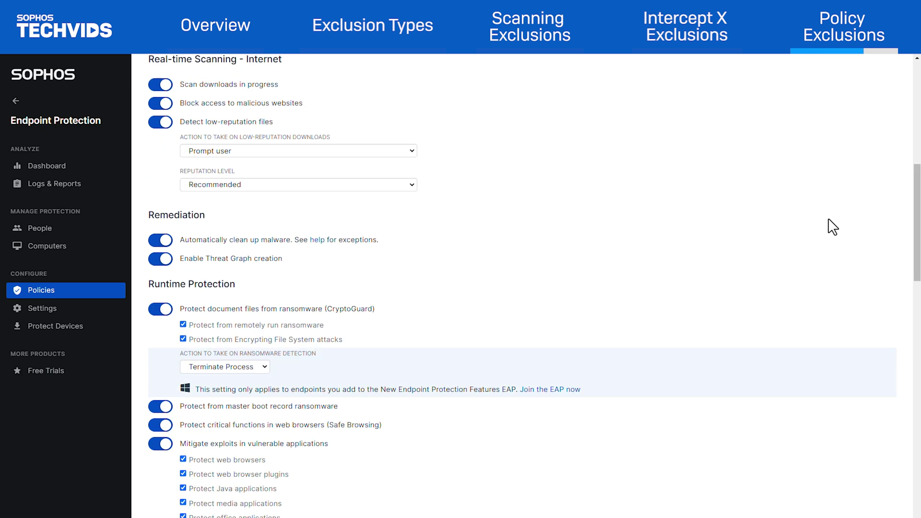
Save the Scanning Exclusion policy, then go to the Server Protection policies list.
left_click(748, 103)
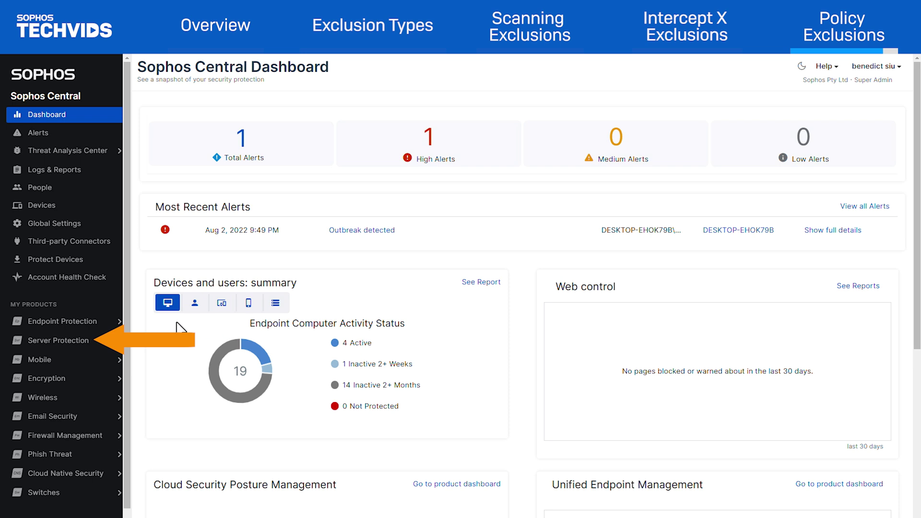
left_click(94, 343)
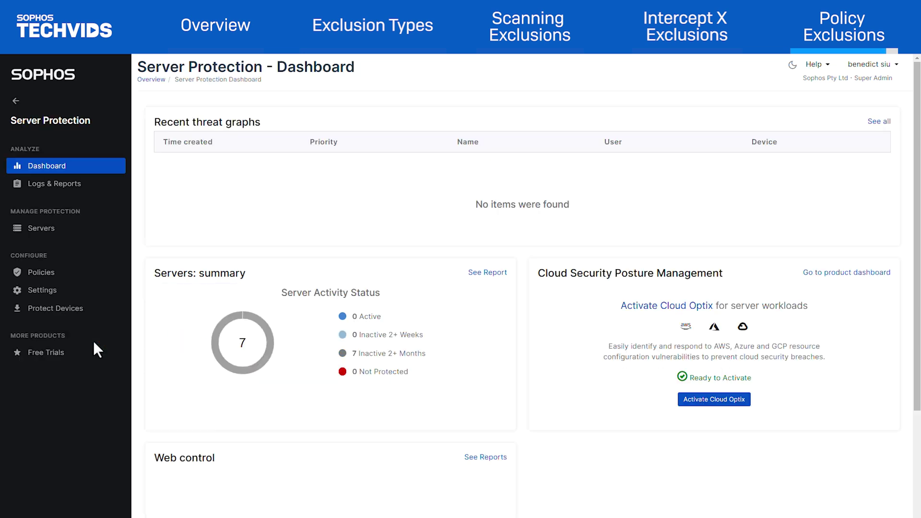
left_click(101, 272)
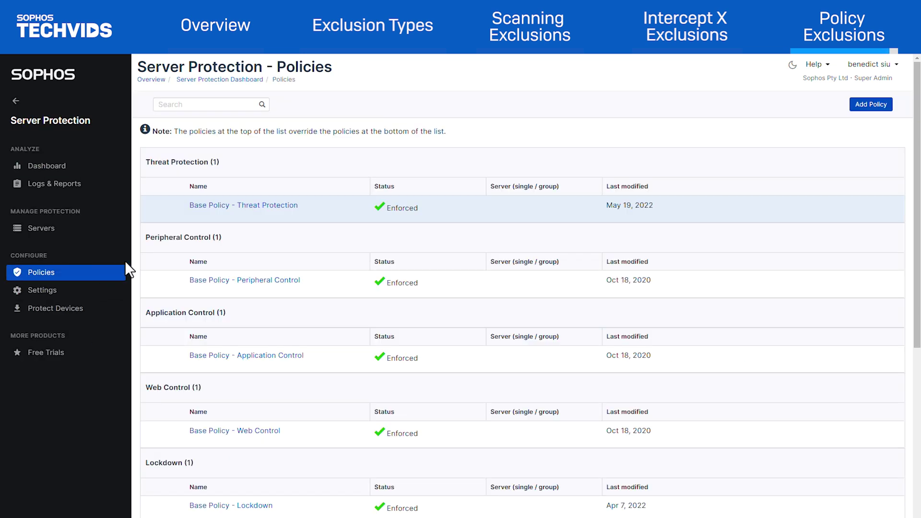